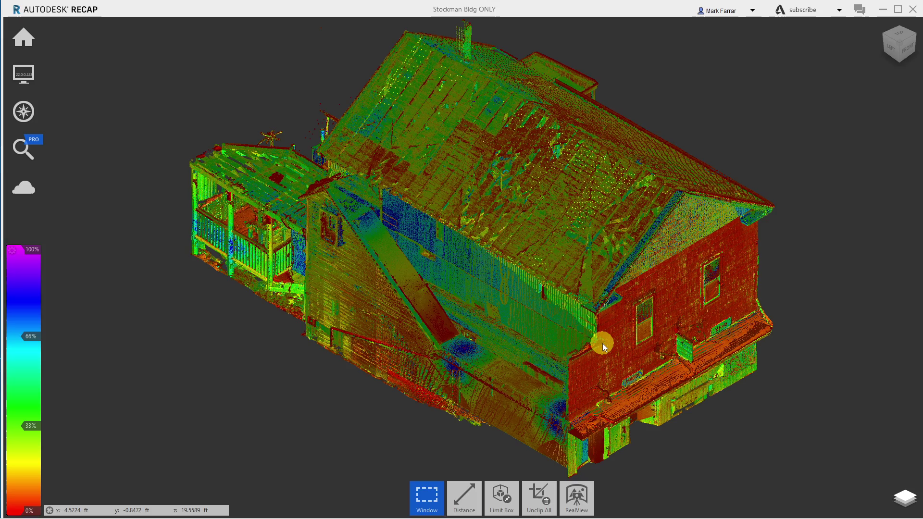
Step: Snap to the left elevation, then orbit and zoom to a near-level close-up of the porch and exterior stair
{"action": "left_click_drag", "start_coordinate": [602, 344], "coordinate": [532, 336]}
{"action": "scroll", "coordinate": [659, 442], "scroll_direction": "up", "scroll_amount": 3}
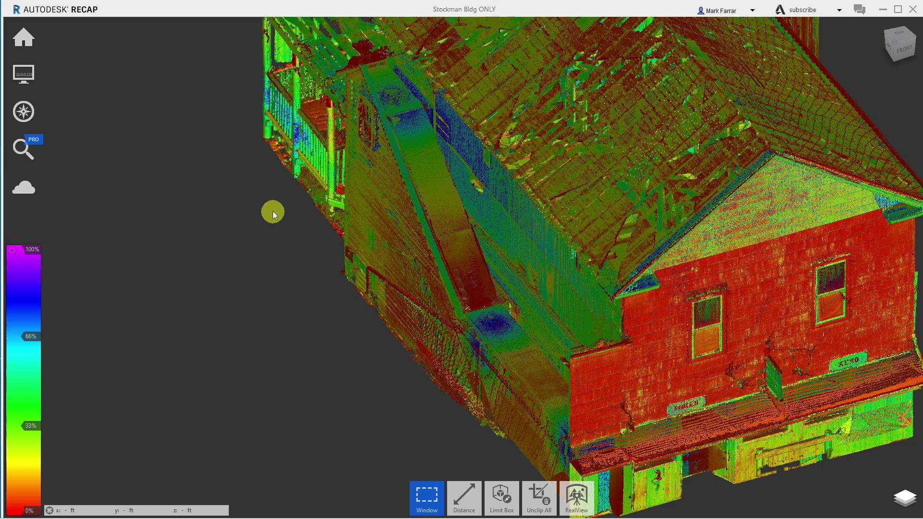
{"action": "key", "text": "l"}
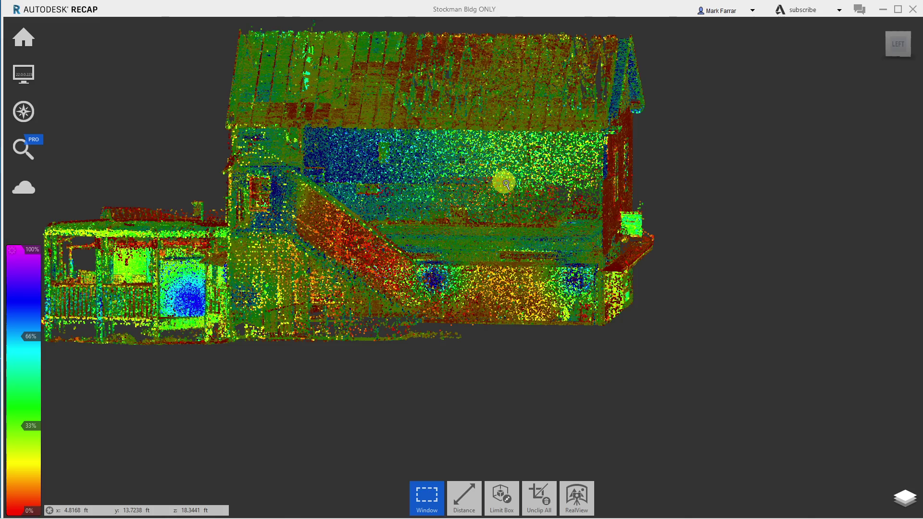
{"action": "scroll", "coordinate": [506, 184], "scroll_direction": "down", "scroll_amount": 3}
{"action": "left_click_drag", "start_coordinate": [214, 195], "coordinate": [181, 197]}
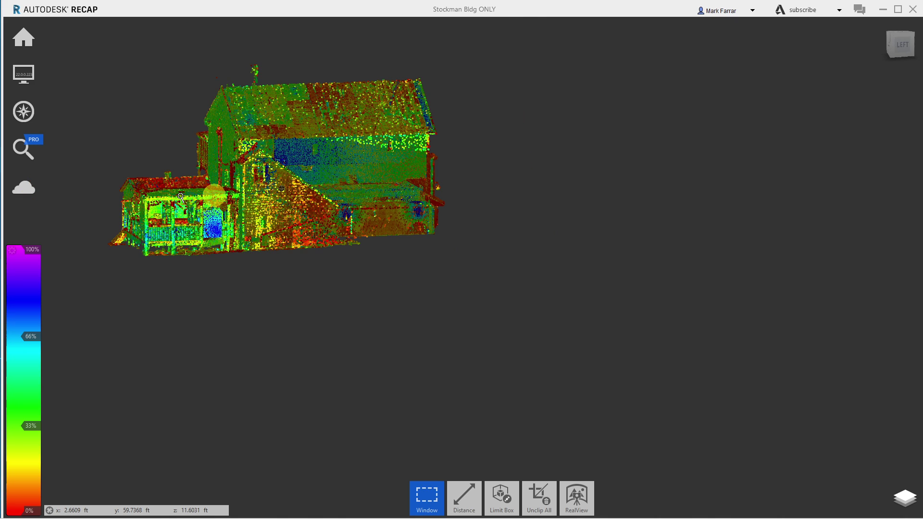
{"action": "scroll", "coordinate": [181, 197], "scroll_direction": "up", "scroll_amount": 3}
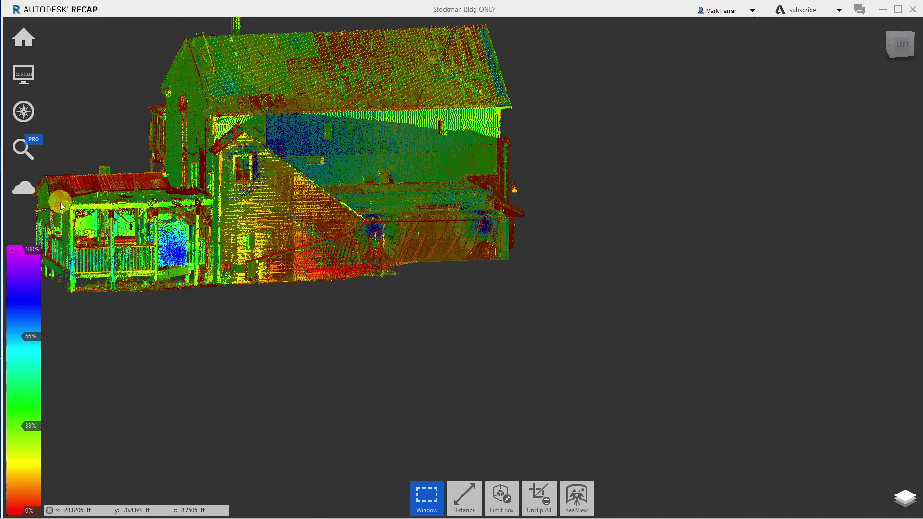
{"action": "scroll", "coordinate": [51, 181], "scroll_direction": "up", "scroll_amount": 3}
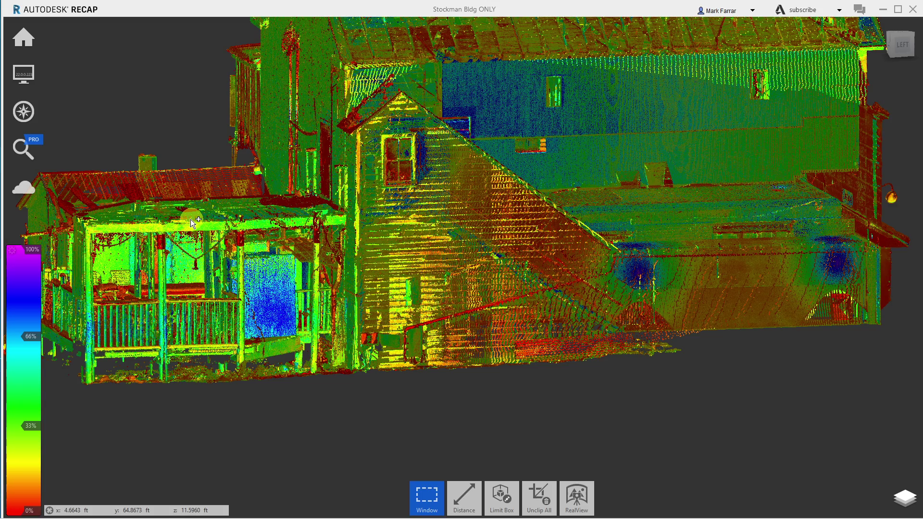
{"action": "left_click_drag", "start_coordinate": [190, 220], "coordinate": [182, 201]}
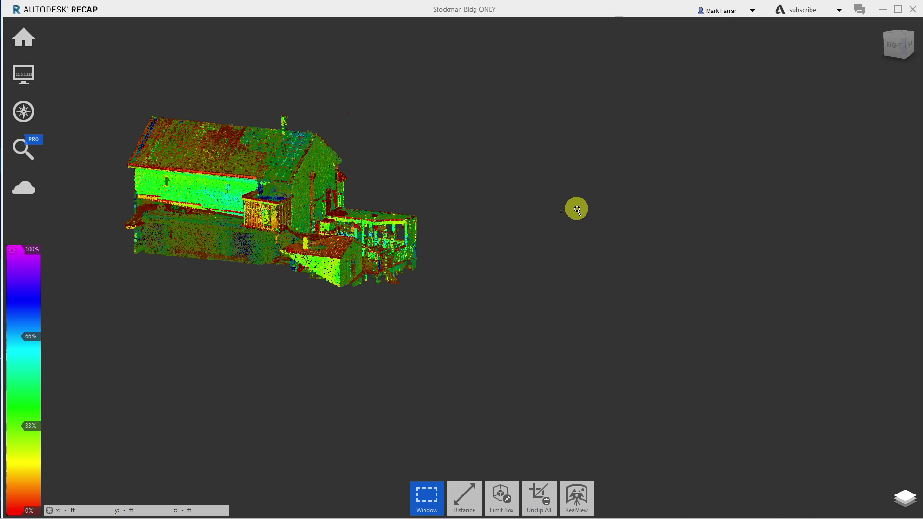
Step: Frame the building's back-right corner, showing the chimney, roof and rear porch
{"action": "scroll", "coordinate": [217, 218], "scroll_direction": "up", "scroll_amount": 2}
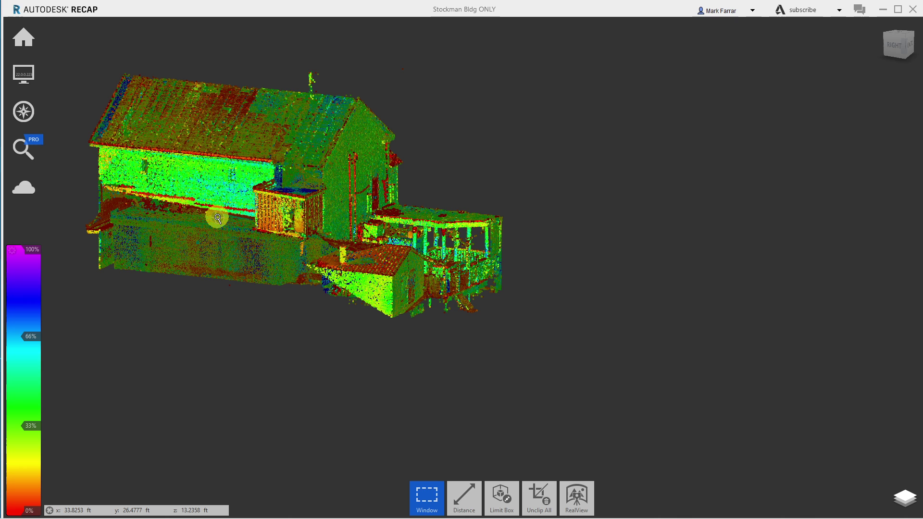
{"action": "scroll", "coordinate": [218, 219], "scroll_direction": "up", "scroll_amount": 1}
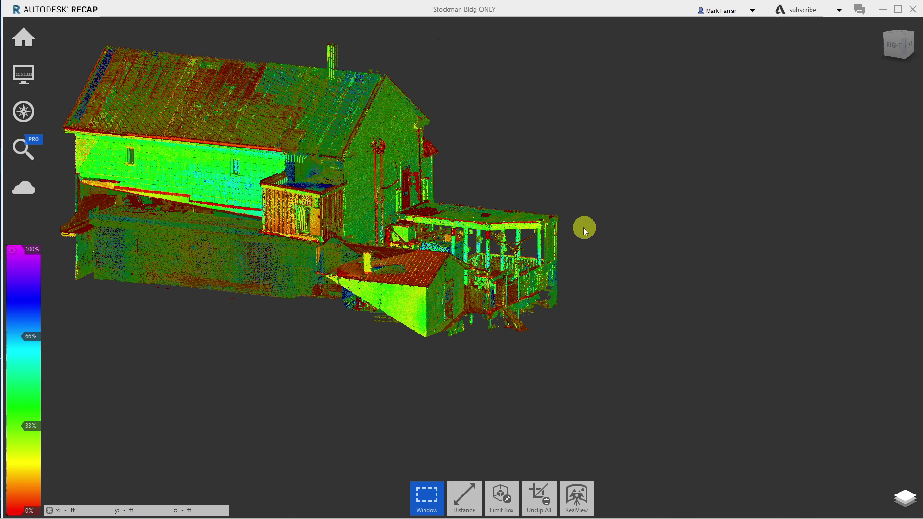
{"action": "left_click_drag", "start_coordinate": [584, 227], "coordinate": [215, 146]}
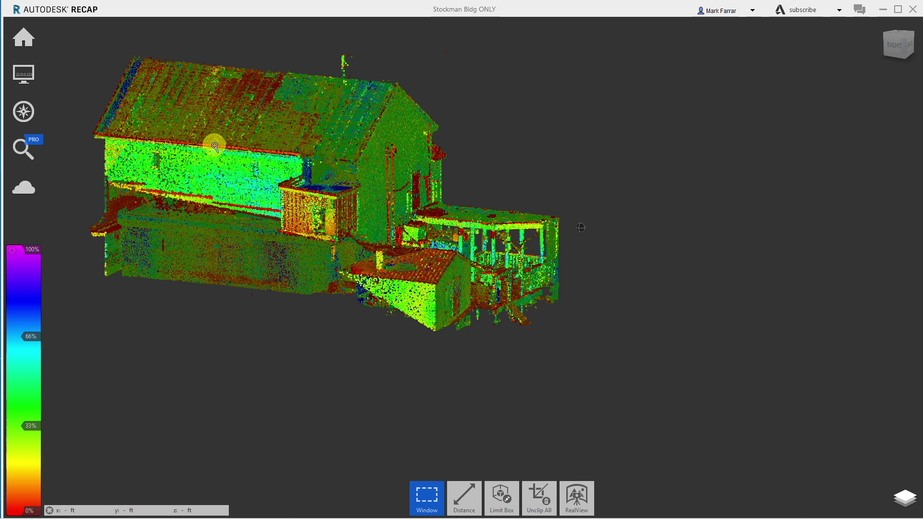
{"action": "scroll", "coordinate": [215, 146], "scroll_direction": "up", "scroll_amount": 2}
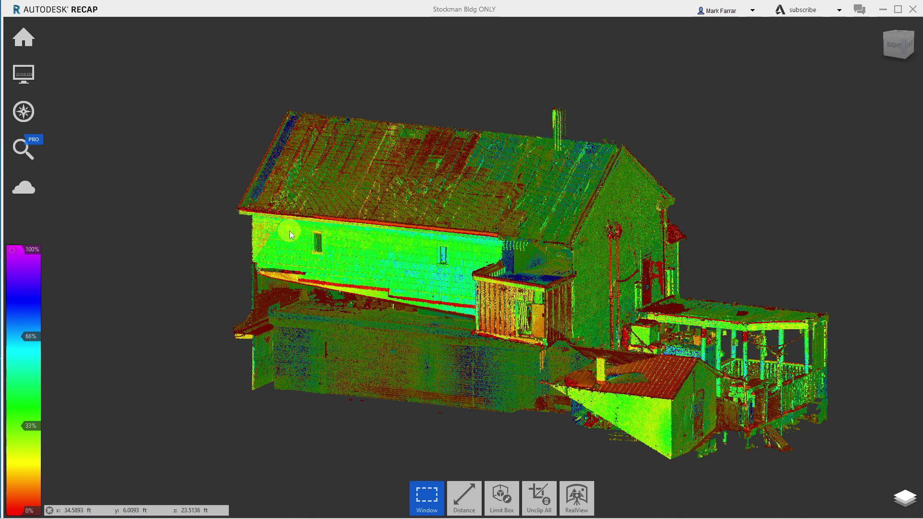
{"action": "mouse_move", "coordinate": [452, 275]}
{"action": "left_mouse_down"}
{"action": "mouse_move", "coordinate": [330, 251]}
{"action": "mouse_move", "coordinate": [349, 277]}
{"action": "mouse_move", "coordinate": [407, 273]}
{"action": "left_mouse_up"}
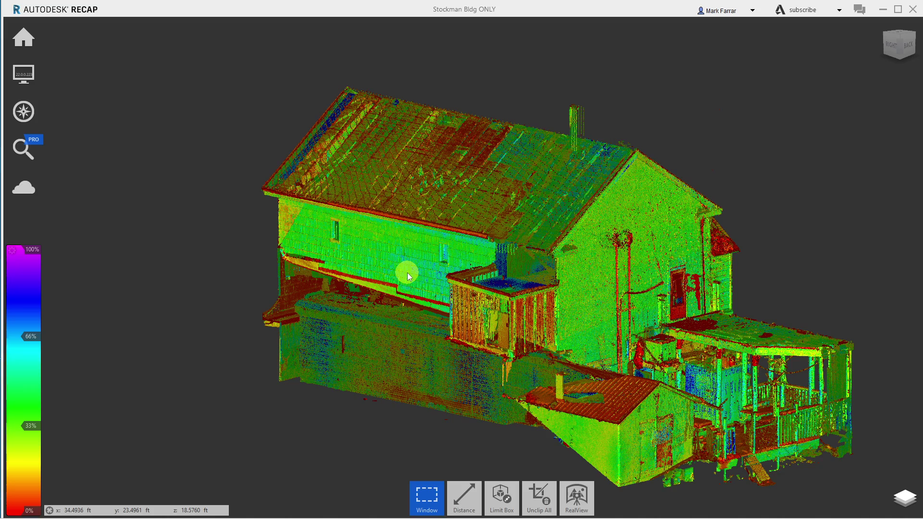
{"action": "scroll", "coordinate": [407, 273], "scroll_direction": "down", "scroll_amount": 2}
{"action": "scroll", "coordinate": [330, 246], "scroll_direction": "down", "scroll_amount": 1}
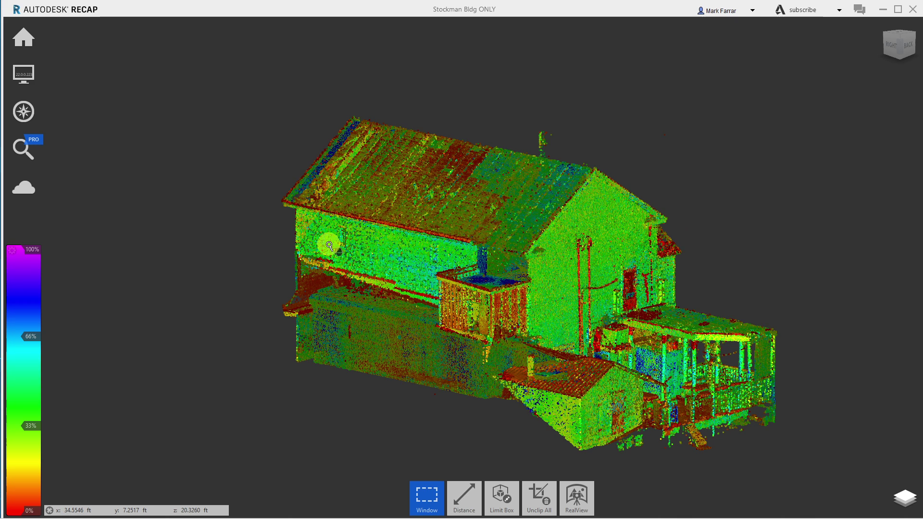
{"action": "left_click_drag", "start_coordinate": [329, 245], "coordinate": [635, 389]}
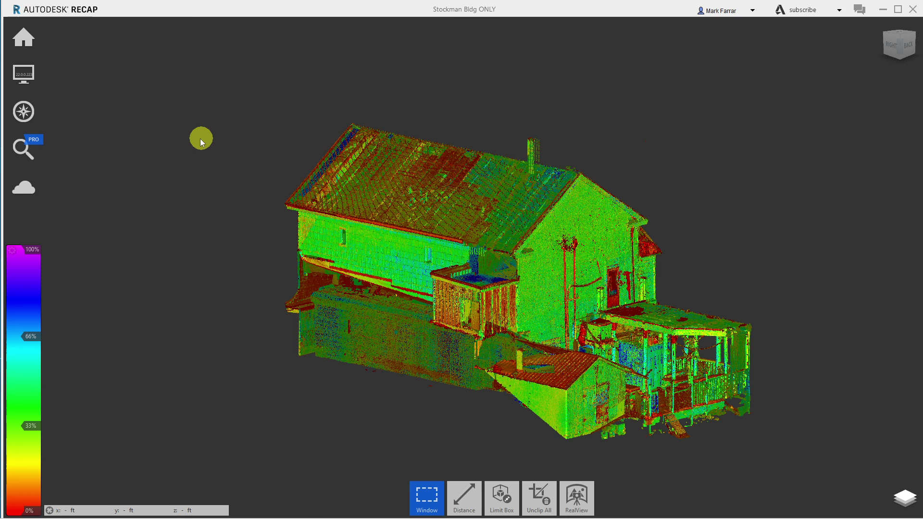
{"action": "mouse_move", "coordinate": [23, 37]}
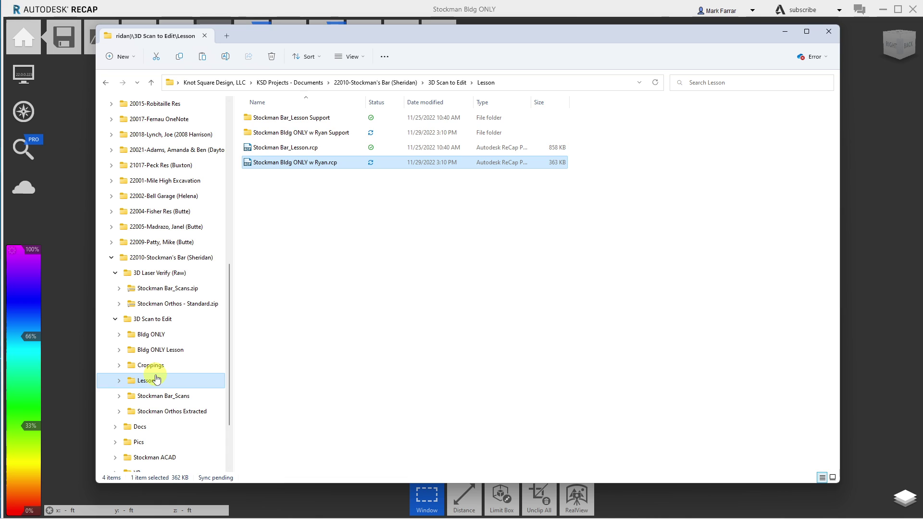
Step: Collapse 3D Scan to Edit and open Stockman Bar_Scans.zip under 3D Laser Verify (Raw)
{"action": "left_click", "coordinate": [115, 319]}
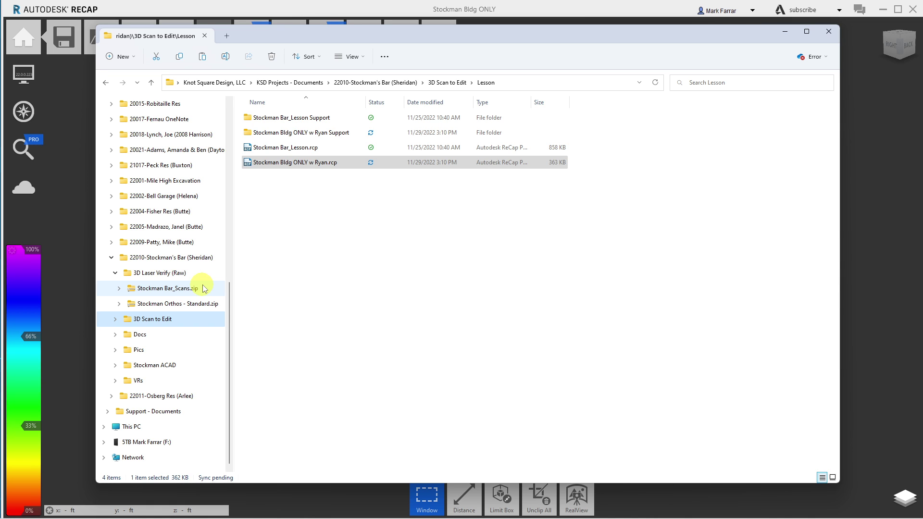
{"action": "double_click", "coordinate": [202, 288], "text": "alt"}
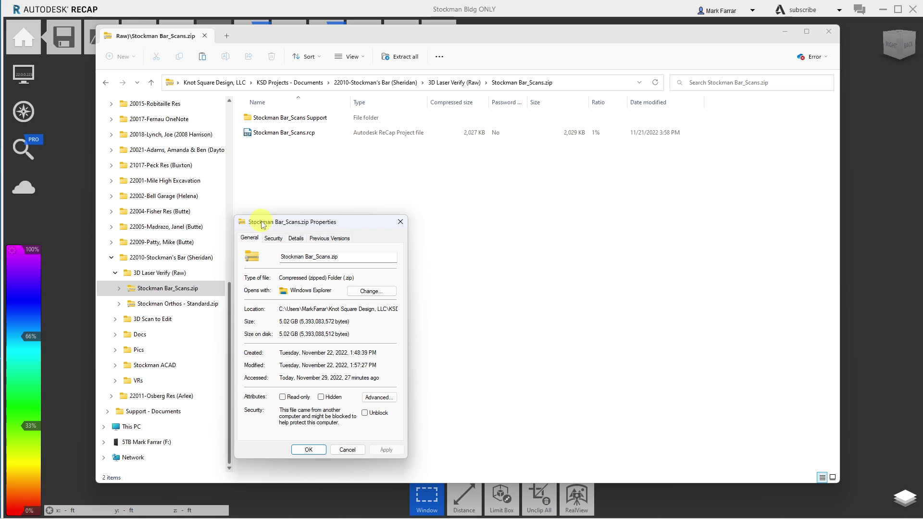
Step: Cancel the archive's Properties dialog and show the Stockman Orthos - Standard.zip contents
{"action": "left_click", "coordinate": [347, 450]}
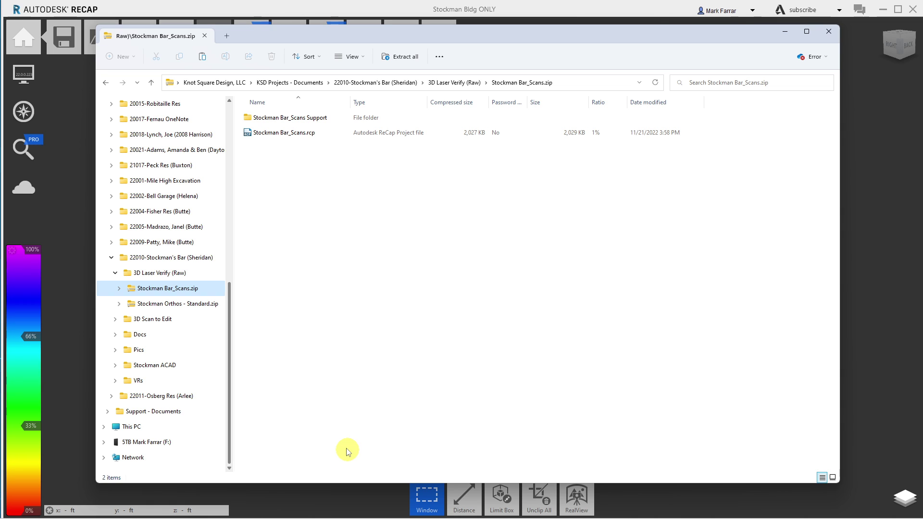
{"action": "left_click", "coordinate": [161, 312]}
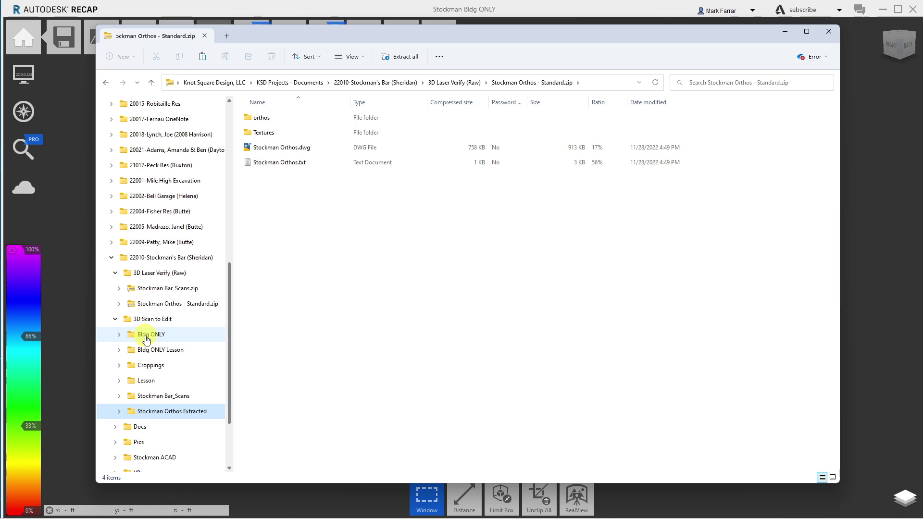
Step: Open Bldg ONLY Lesson, then the Stockman Bar_Scans folder under 3D Scan to Edit
{"action": "left_click", "coordinate": [149, 353]}
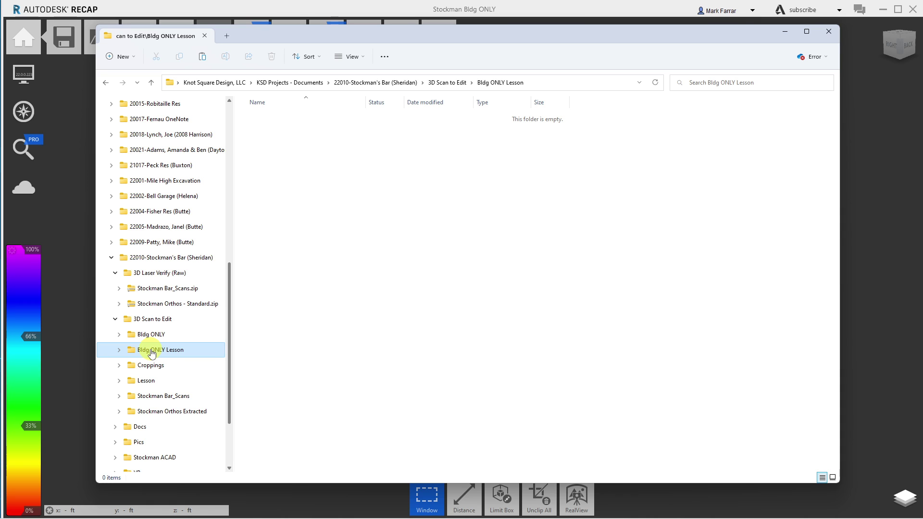
{"action": "left_click", "coordinate": [195, 397]}
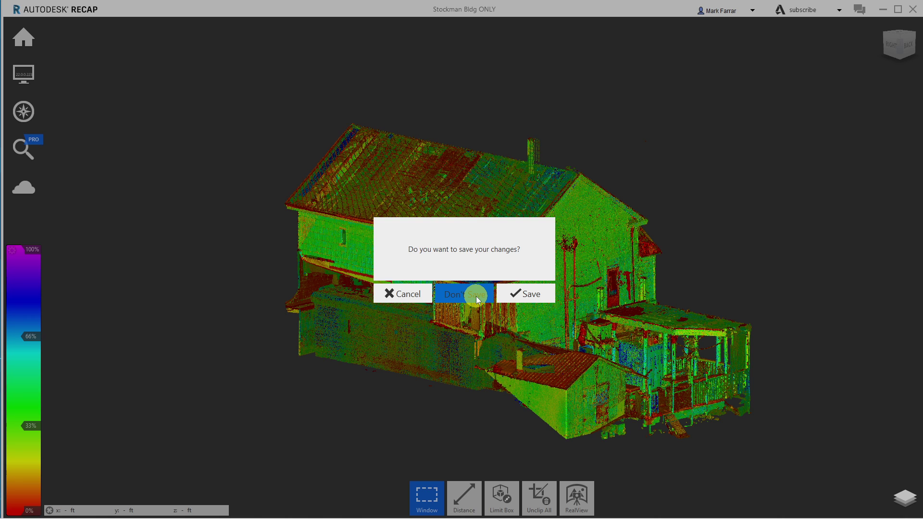
Step: Choose Don't Save so the Stockman Bar_Scans project loads
{"action": "left_click", "coordinate": [476, 295]}
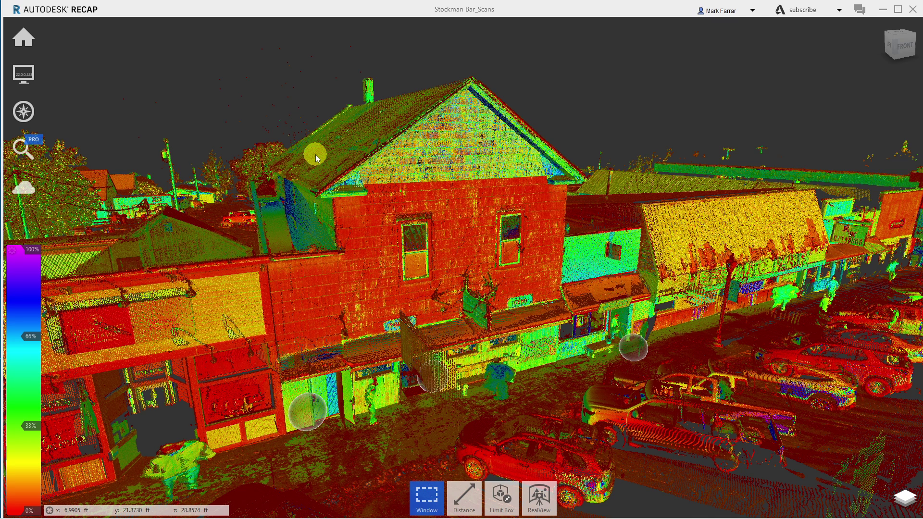
Step: Orbit the street-wide point cloud to an overhead view centred on the Stockman building
{"action": "left_click_drag", "start_coordinate": [315, 154], "coordinate": [491, 303]}
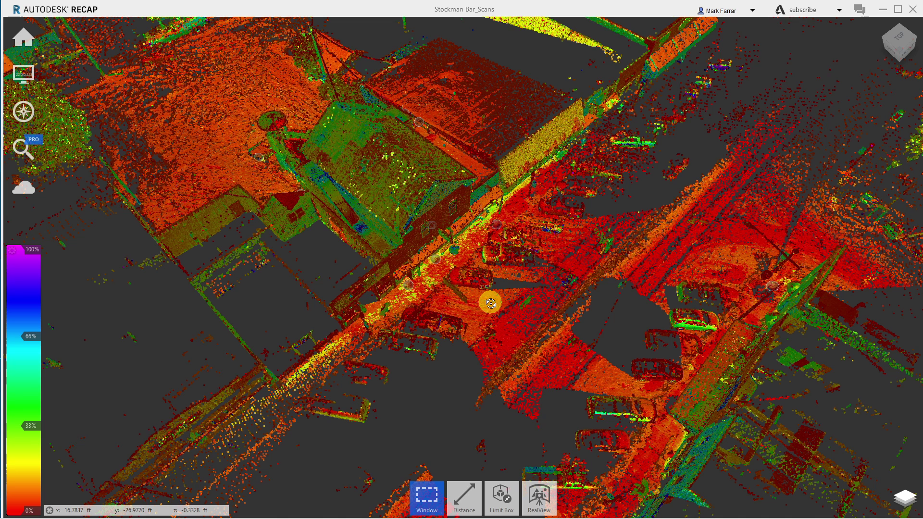
{"action": "left_click_drag", "start_coordinate": [490, 303], "coordinate": [914, 259]}
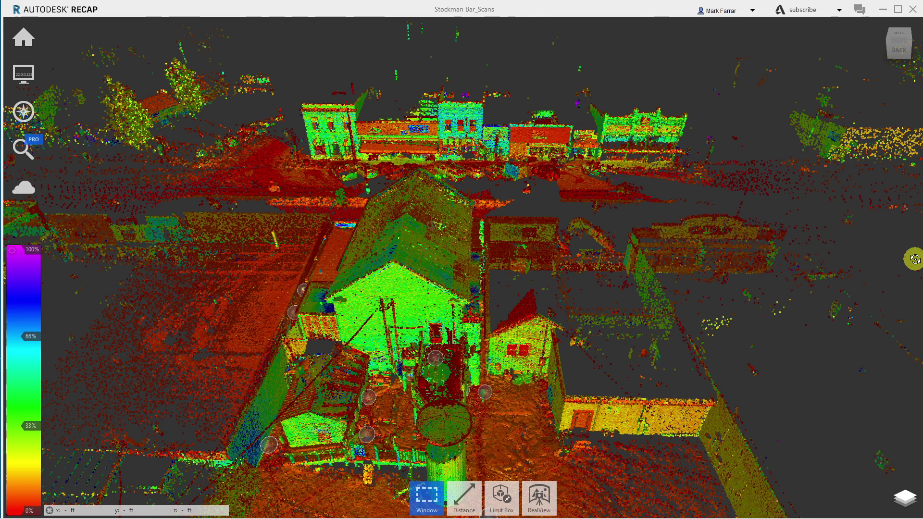
{"action": "left_click_drag", "start_coordinate": [914, 260], "coordinate": [380, 293]}
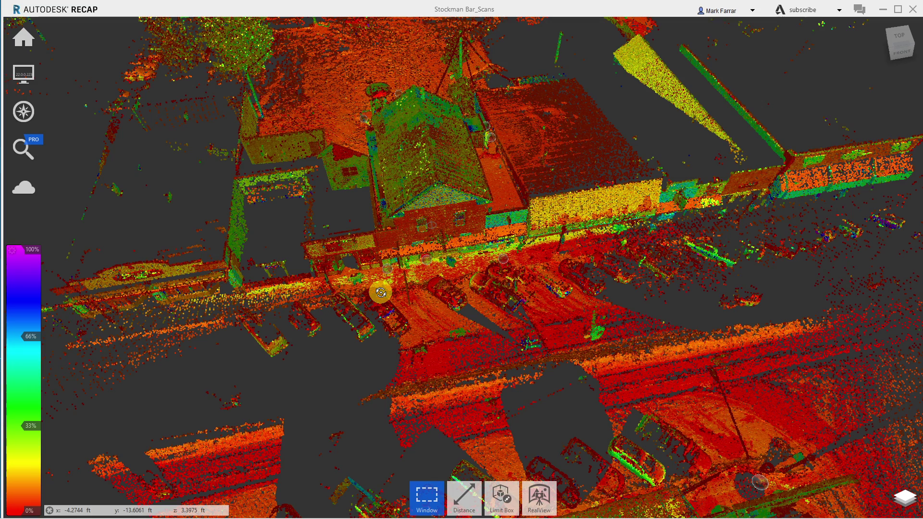
{"action": "left_click_drag", "start_coordinate": [380, 292], "coordinate": [396, 189]}
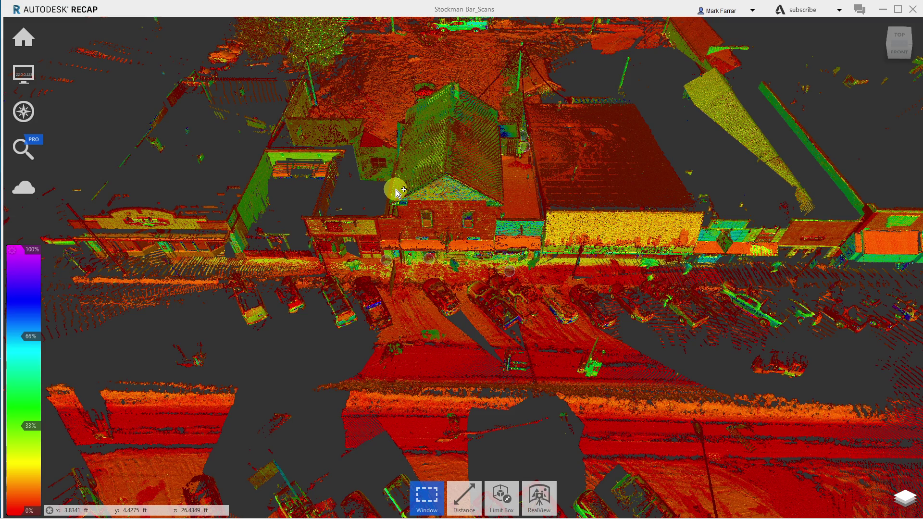
{"action": "middle_click_drag", "start_coordinate": [396, 189], "coordinate": [375, 200]}
{"action": "left_click_drag", "start_coordinate": [375, 200], "coordinate": [376, 201]}
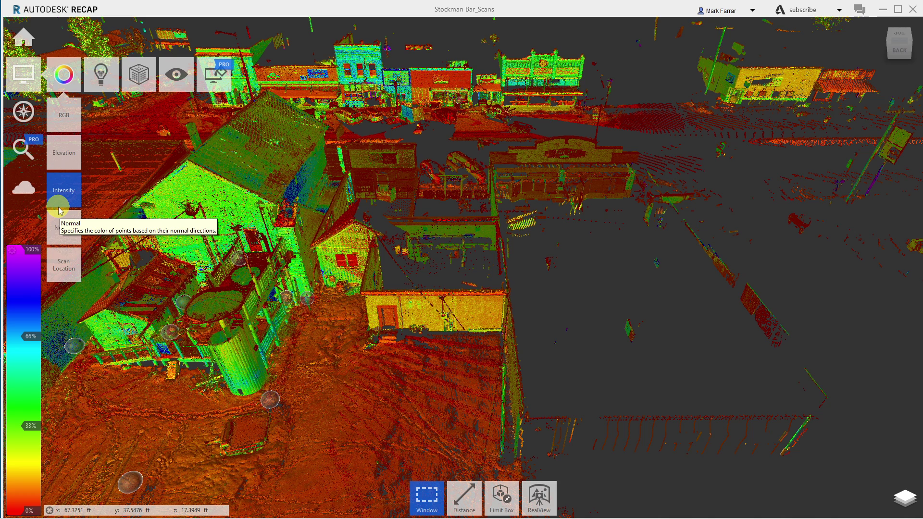
{"action": "mouse_move", "coordinate": [309, 297]}
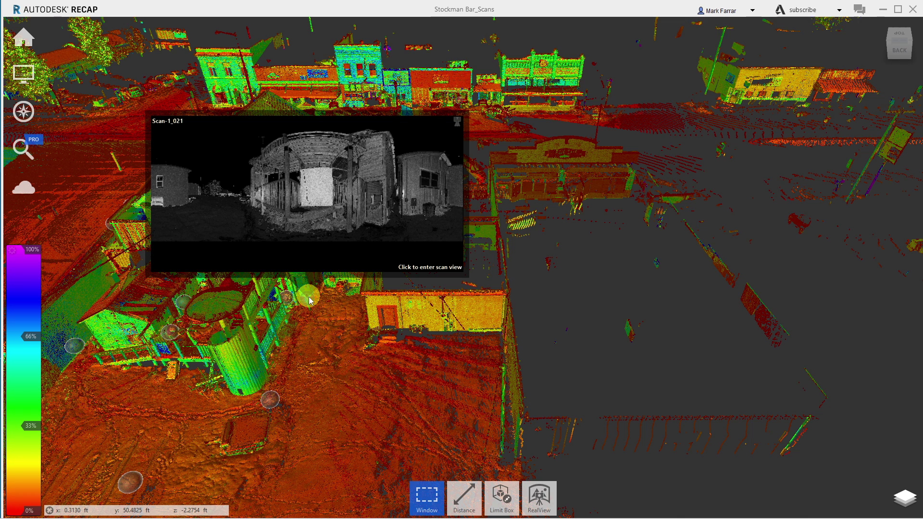
Step: Turn off Mirror Balls in the Display settings to hide the scan location markers
{"action": "left_click", "coordinate": [176, 115]}
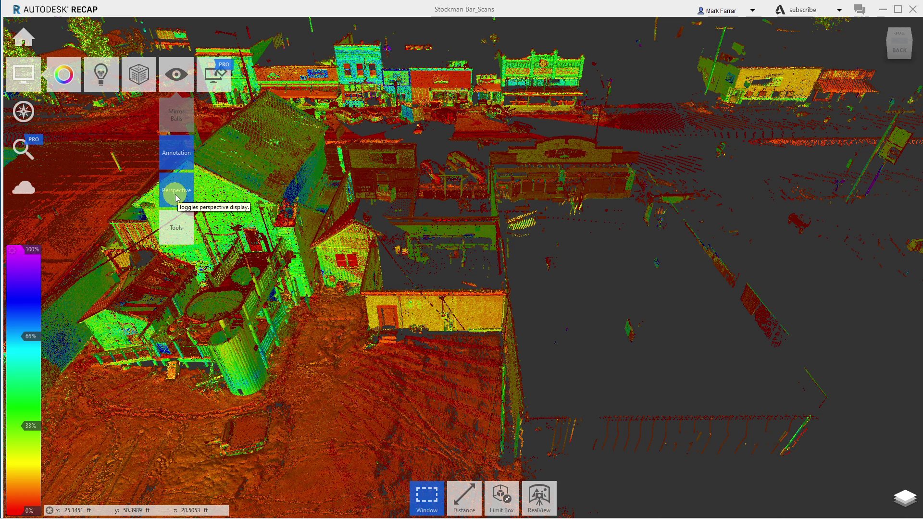
Step: Switch to the TOP ViewCube plan view and zoom in on the Stockman building
{"action": "left_click", "coordinate": [898, 39]}
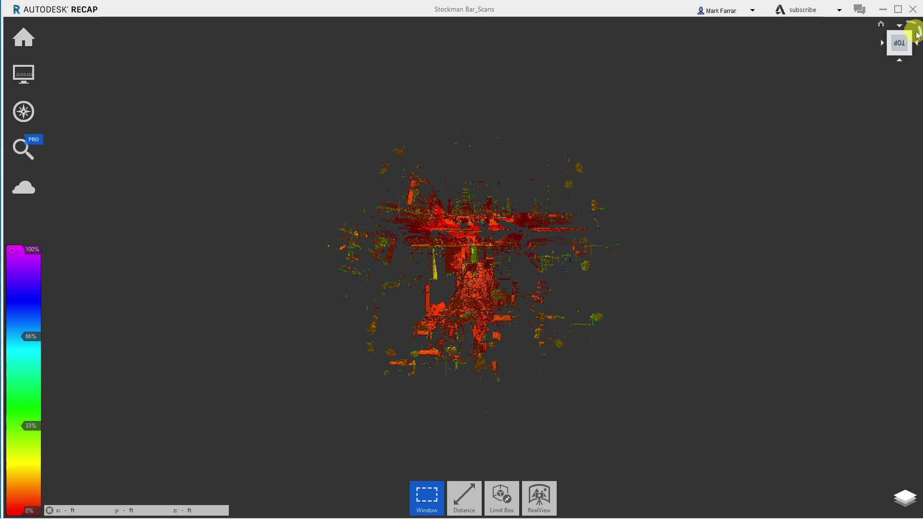
{"action": "scroll", "coordinate": [617, 112], "scroll_direction": "up", "scroll_amount": 5}
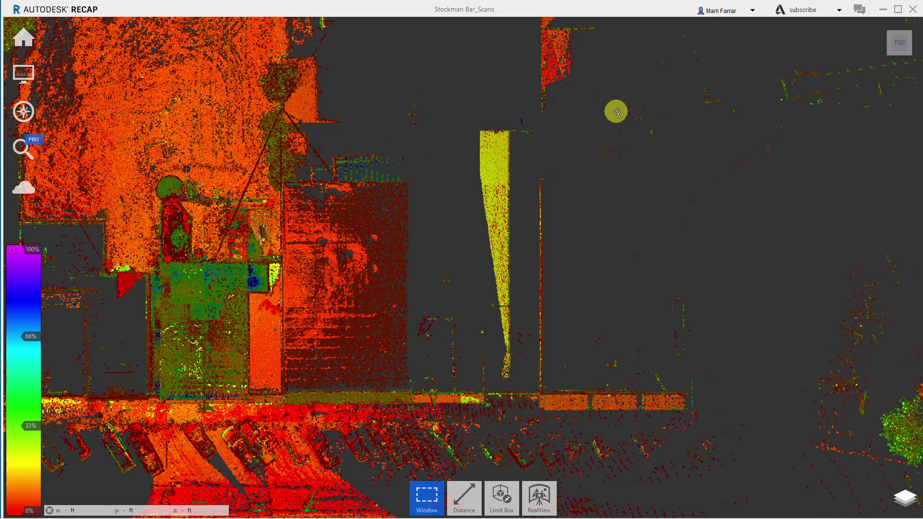
{"action": "scroll", "coordinate": [617, 112], "scroll_direction": "up", "scroll_amount": 1}
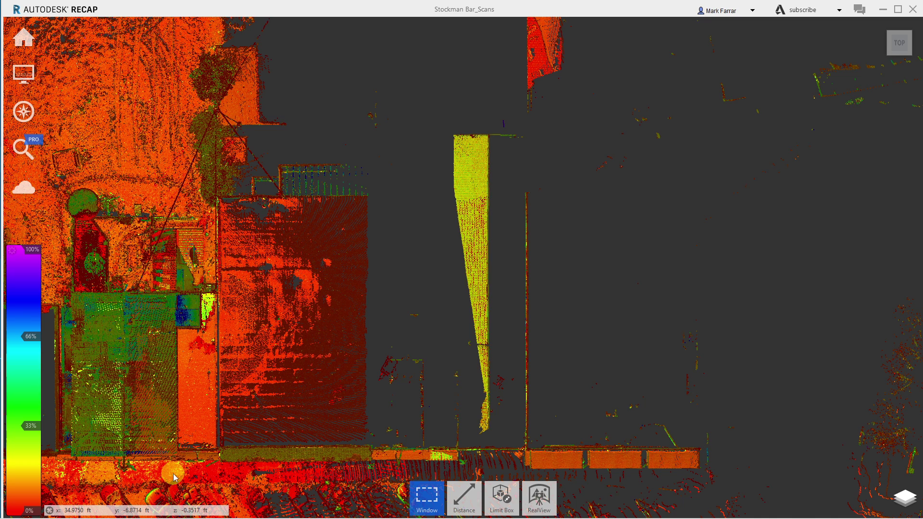
Step: Drag a window selection rectangle around the Stockman building's footprint
{"action": "left_click_drag", "start_coordinate": [173, 474], "coordinate": [82, 200]}
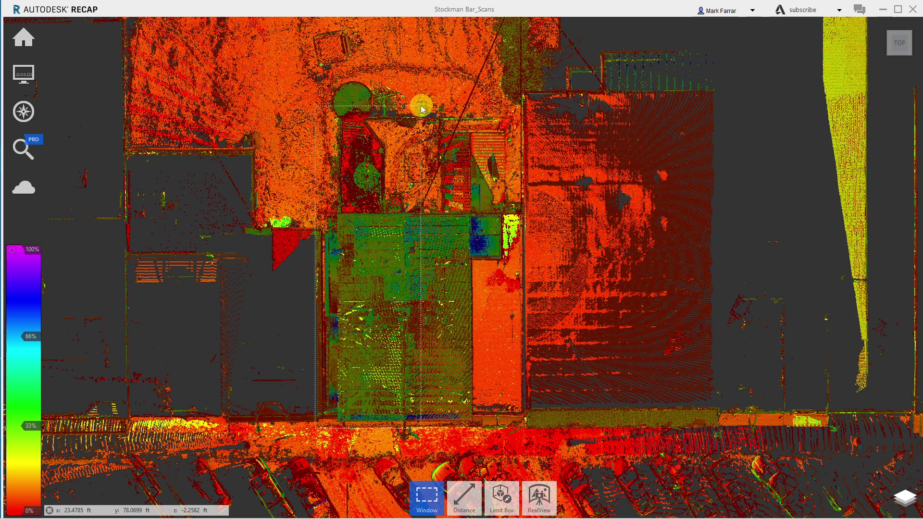
Step: Delete the points inside the window around the building footprint, then zoom out to the whole scan
{"action": "left_click_drag", "start_coordinate": [422, 110], "coordinate": [521, 100]}
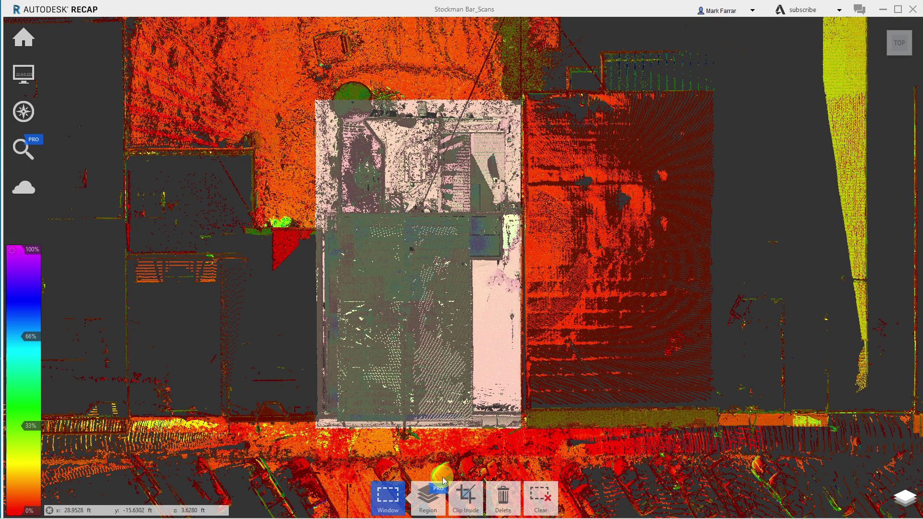
{"action": "key", "text": "Delete"}
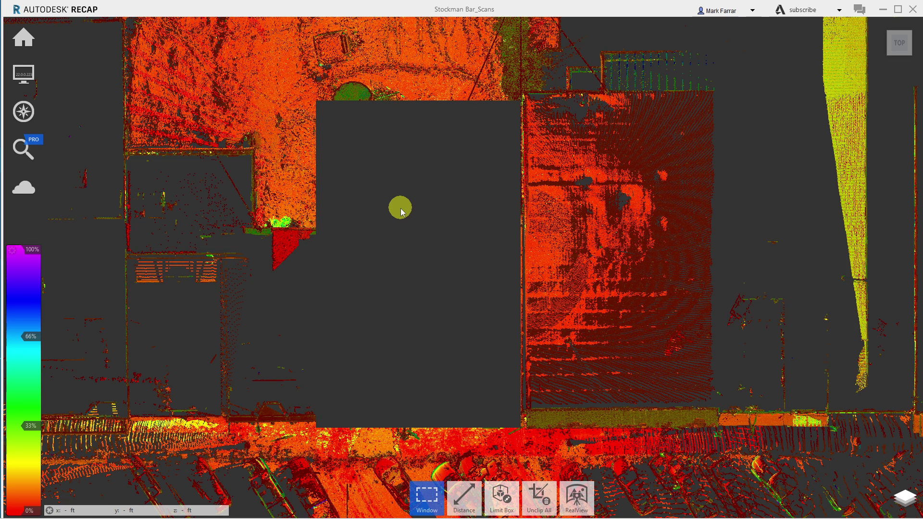
{"action": "scroll", "coordinate": [400, 209], "scroll_direction": "down", "scroll_amount": 5}
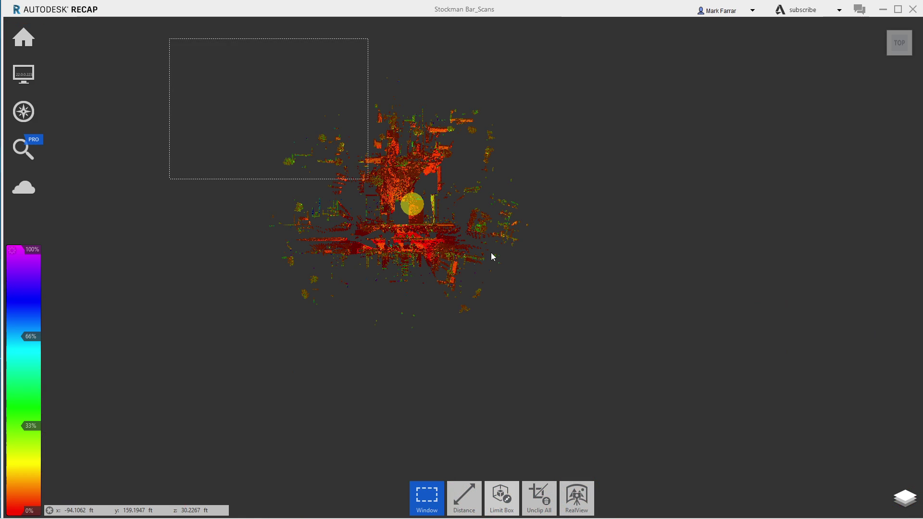
Step: Use the Limit Box options to isolate the clipped Stockman building region from the street scan
{"action": "left_click", "coordinate": [500, 511]}
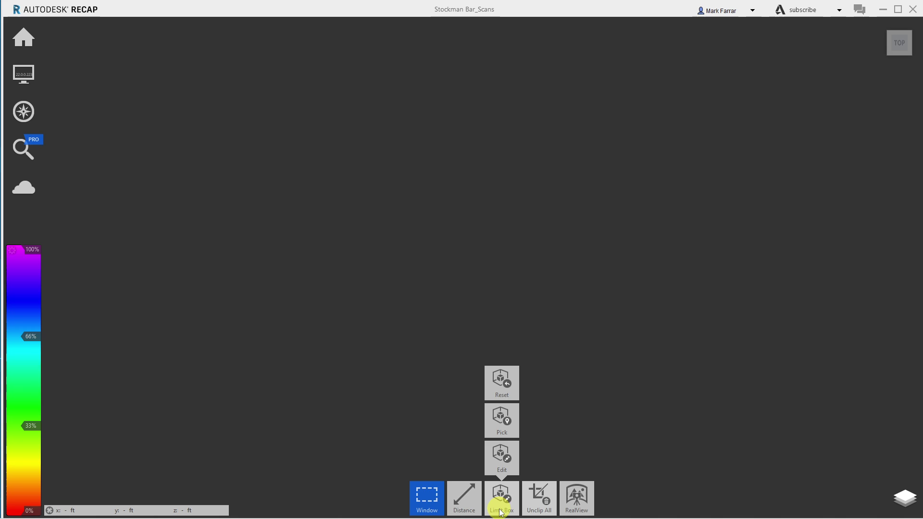
{"action": "left_click", "coordinate": [433, 500]}
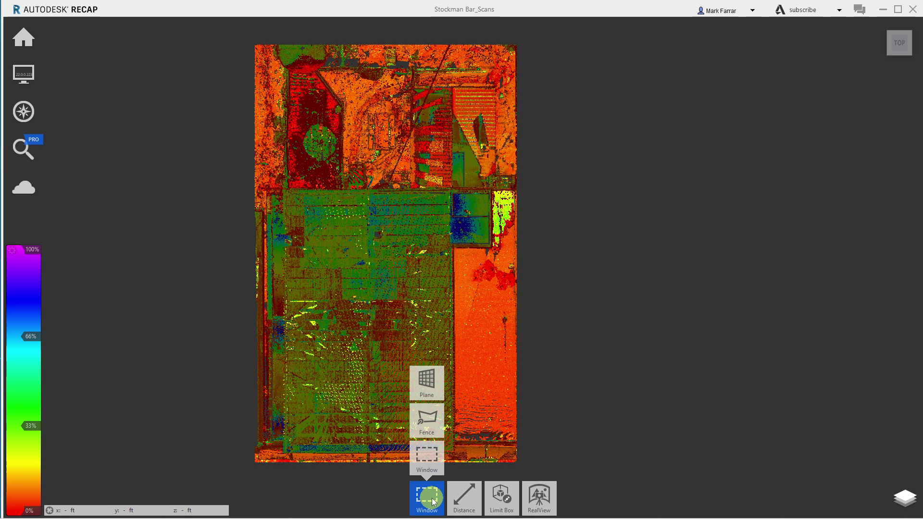
Step: Window-select the stray strip of points along the building's top edge and delete it
{"action": "left_click_drag", "start_coordinate": [398, 41], "coordinate": [528, 68]}
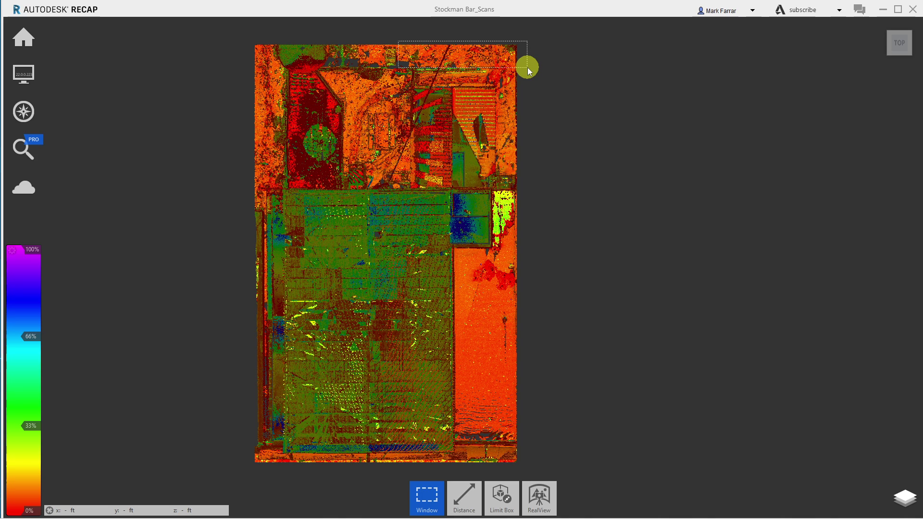
{"action": "left_click_drag", "start_coordinate": [527, 67], "coordinate": [527, 68]}
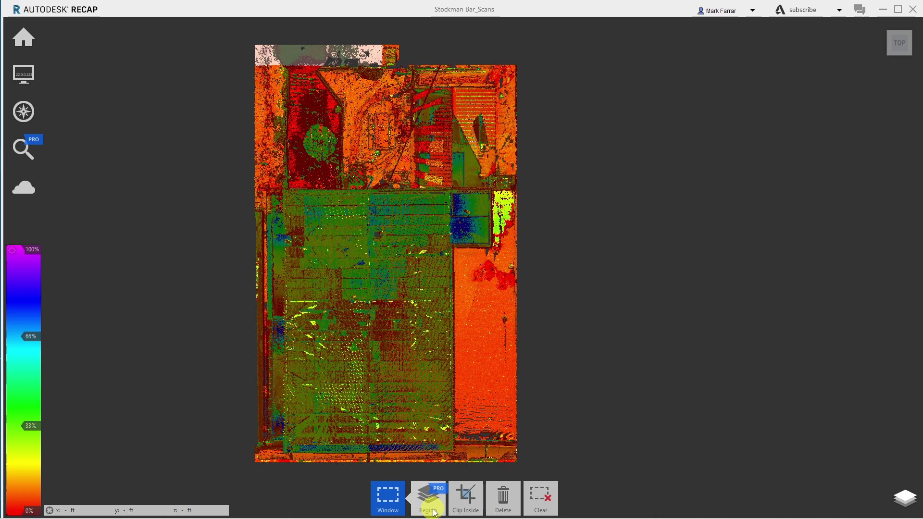
{"action": "key", "text": "Delete"}
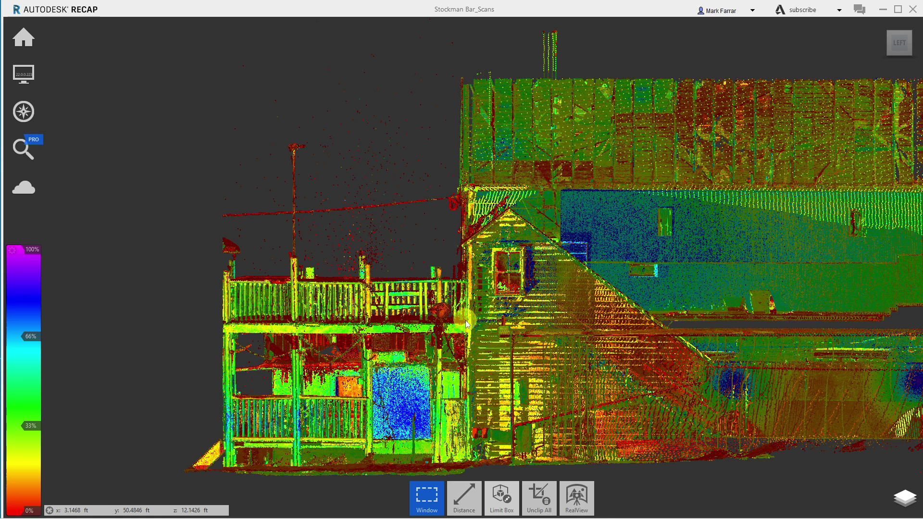
Step: Clip away the selected deck railing, pole and wires above the porch
{"action": "left_click", "coordinate": [460, 510]}
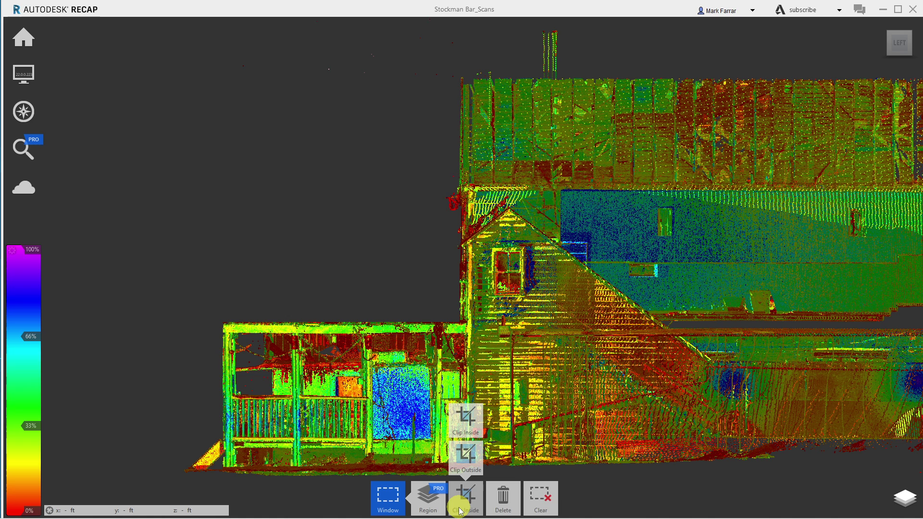
{"action": "left_click", "coordinate": [460, 511]}
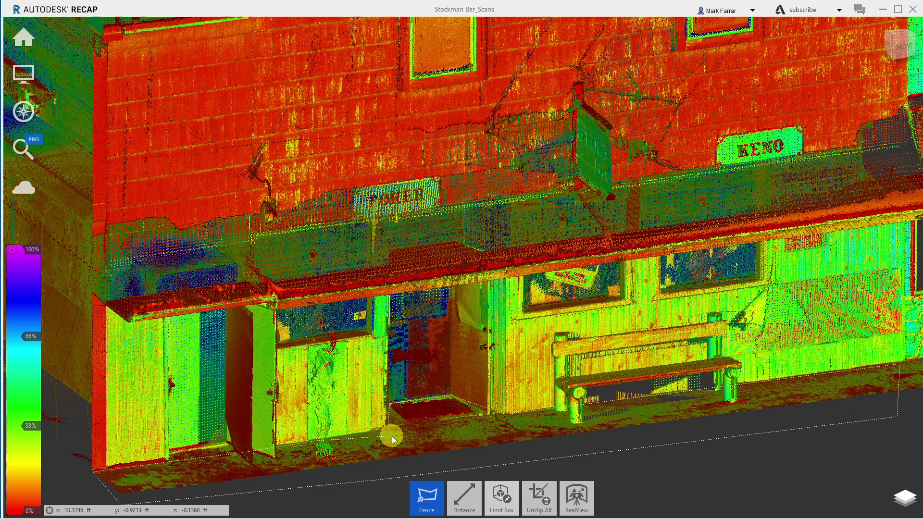
Step: Delete the fenced sidewalk points, zoom out, and select 'Bar_Scans' in the Save As file name
{"action": "key", "text": "Delete"}
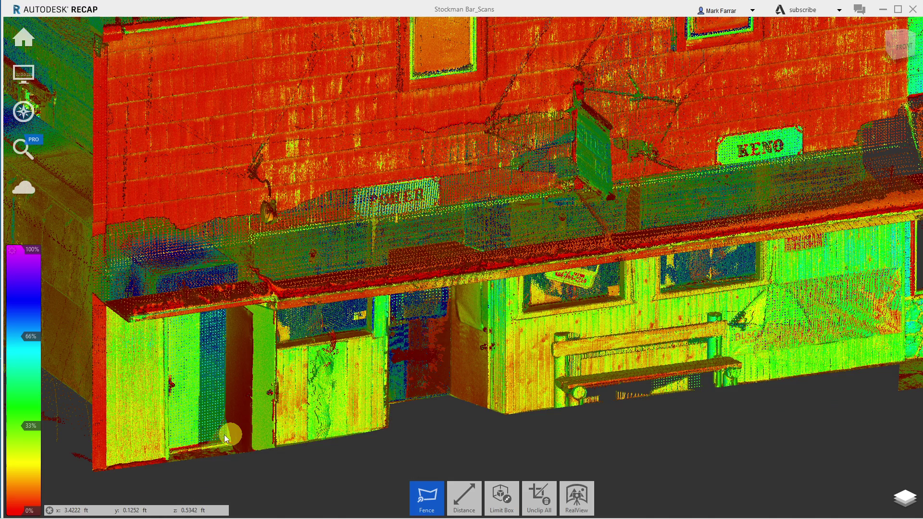
{"action": "scroll", "coordinate": [472, 402], "scroll_direction": "down", "scroll_amount": 5}
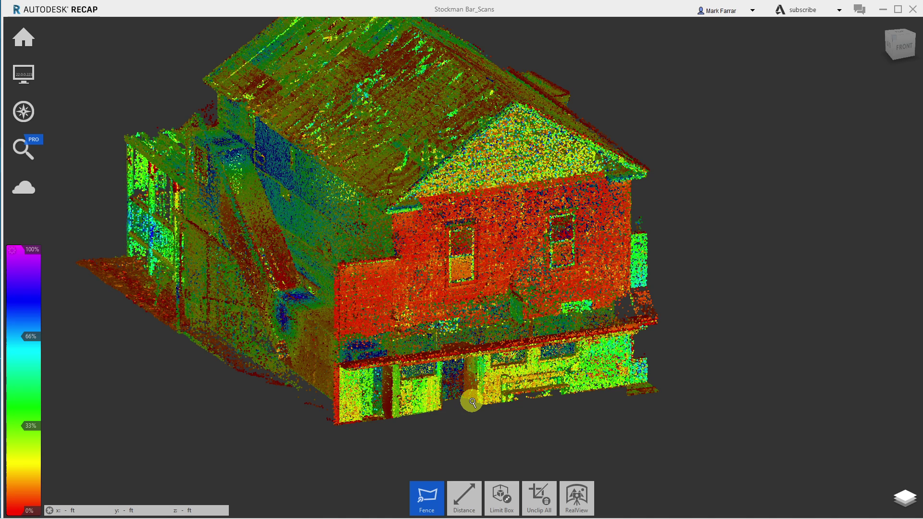
{"action": "left_click_drag", "start_coordinate": [95, 210], "coordinate": [120, 210]}
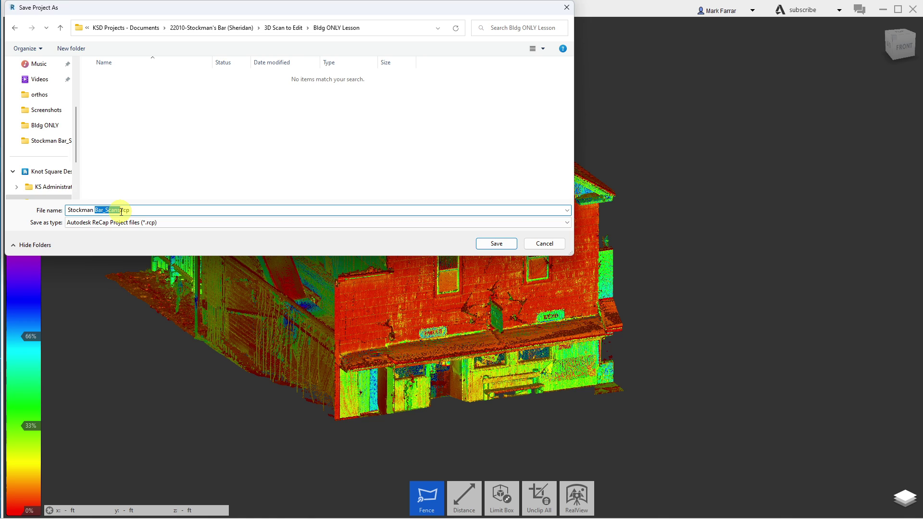
Step: Save the project as 'Stockman Bldg ONLY' in the Bldg ONLY Lesson folder
{"action": "type", "text": "Bldg ONLY"}
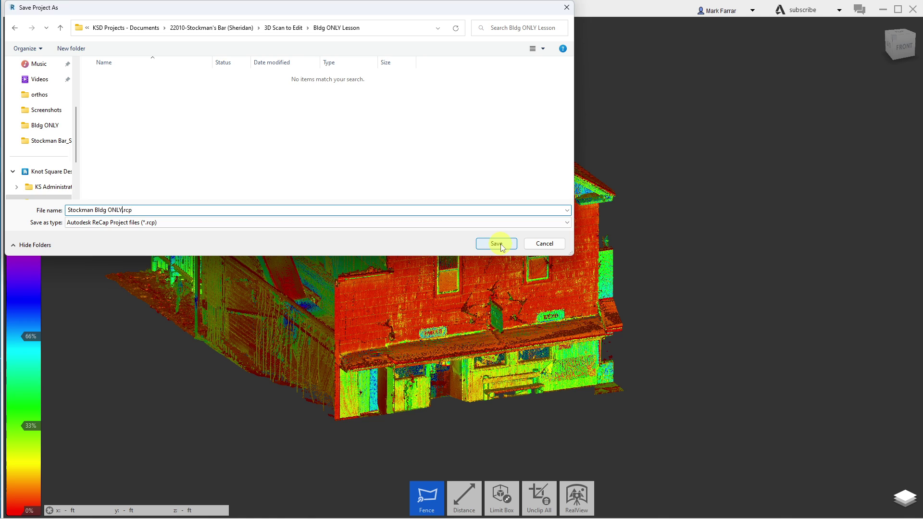
{"action": "left_click", "coordinate": [500, 245]}
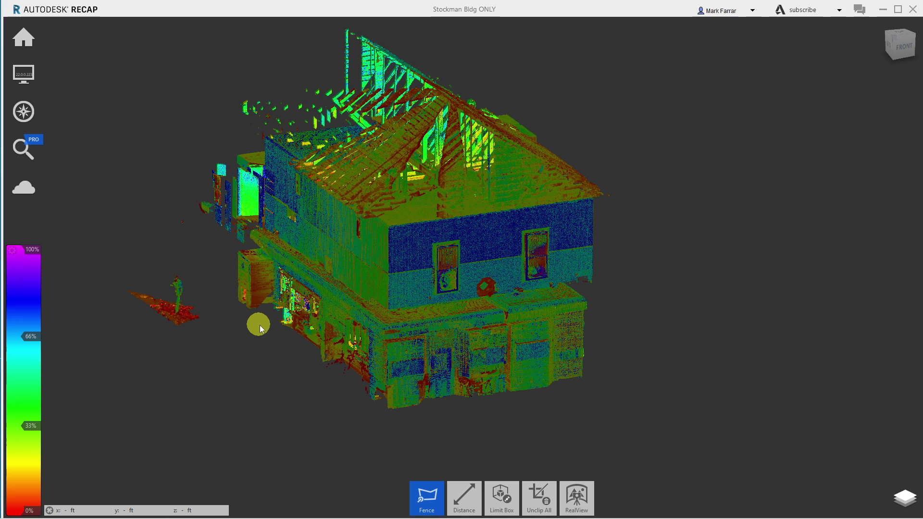
Step: Orbit the view to inspect the Stockman Bldg ONLY point cloud from another side
{"action": "left_click_drag", "start_coordinate": [260, 329], "coordinate": [658, 409]}
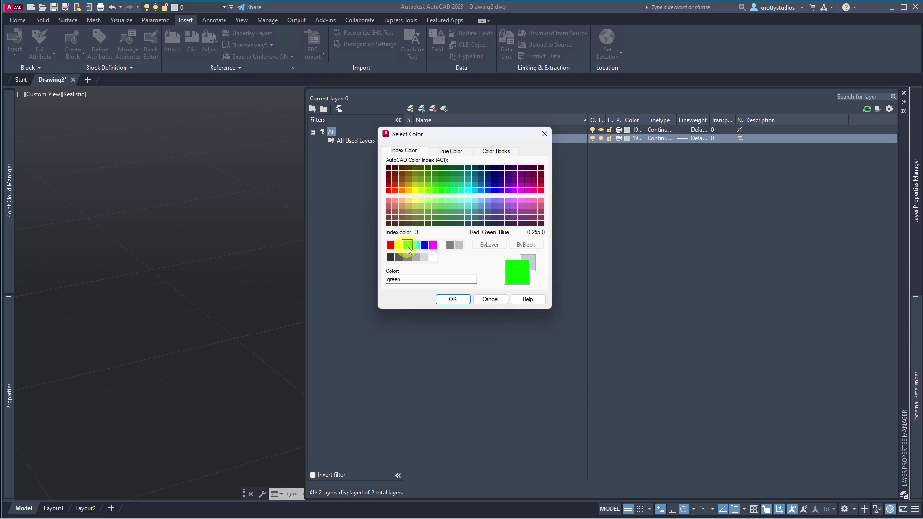
Step: Set the Point Cloud layer's colour to green in Select Color
{"action": "double_click", "coordinate": [408, 246]}
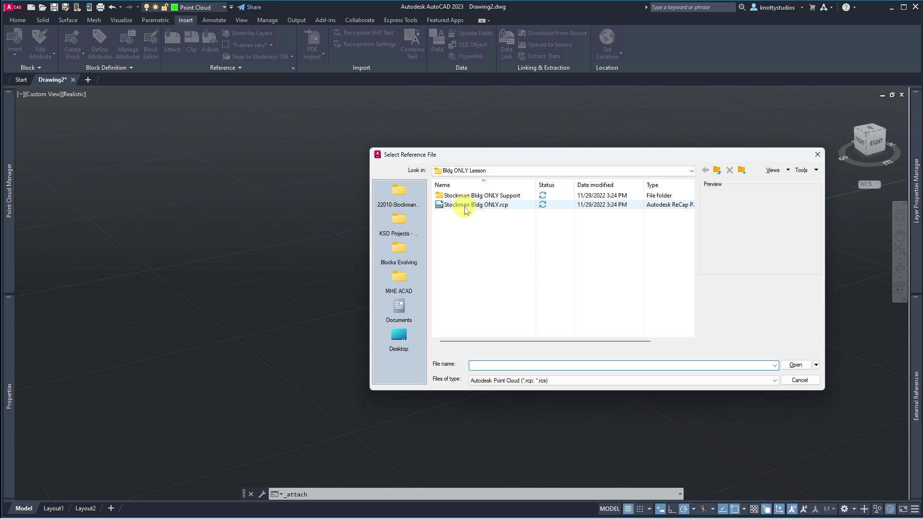
Step: Attach Stockman Bldg ONLY.rcp from the Select Reference File dialog
{"action": "double_click", "coordinate": [466, 207]}
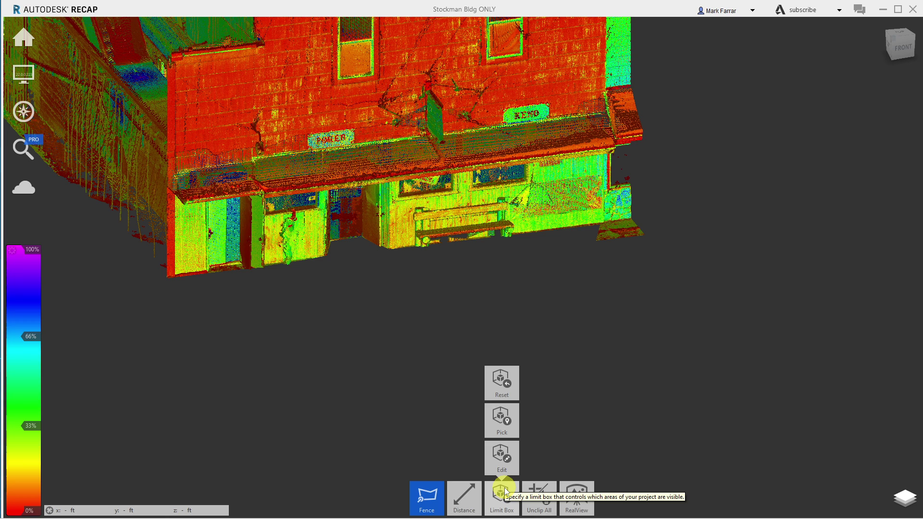
Step: Show the RGB, Elevation and Intensity colour mode list in Display settings
{"action": "left_click", "coordinate": [23, 75]}
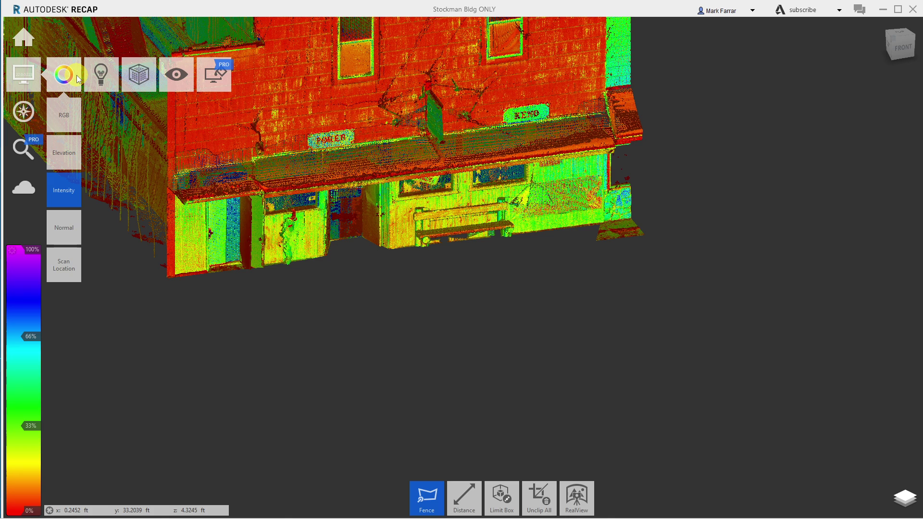
Step: Collapse the Display Color mode options, leaving the scan coloured by Intensity
{"action": "left_click", "coordinate": [77, 75]}
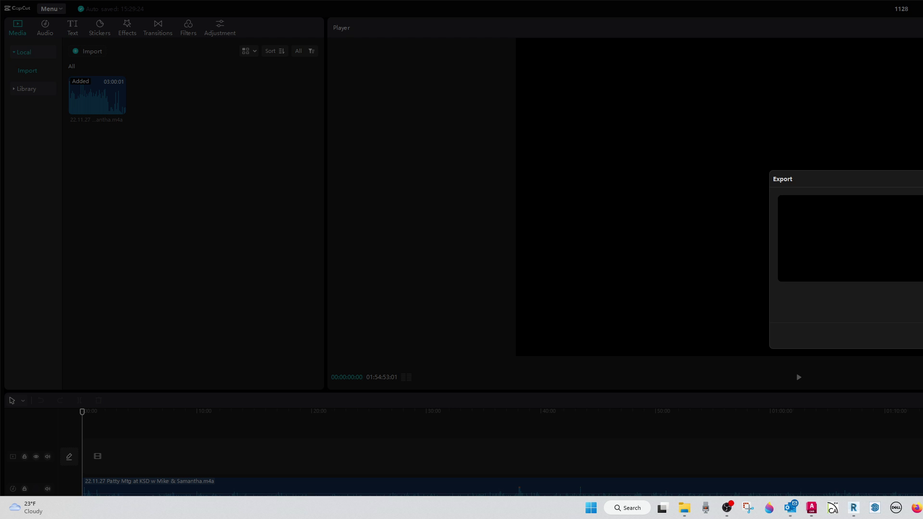
Step: Switch from CapCut back to the AutoCAD 2023 point-cloud drawing via the taskbar
{"action": "left_click", "coordinate": [854, 509]}
{"action": "left_click", "coordinate": [812, 509]}
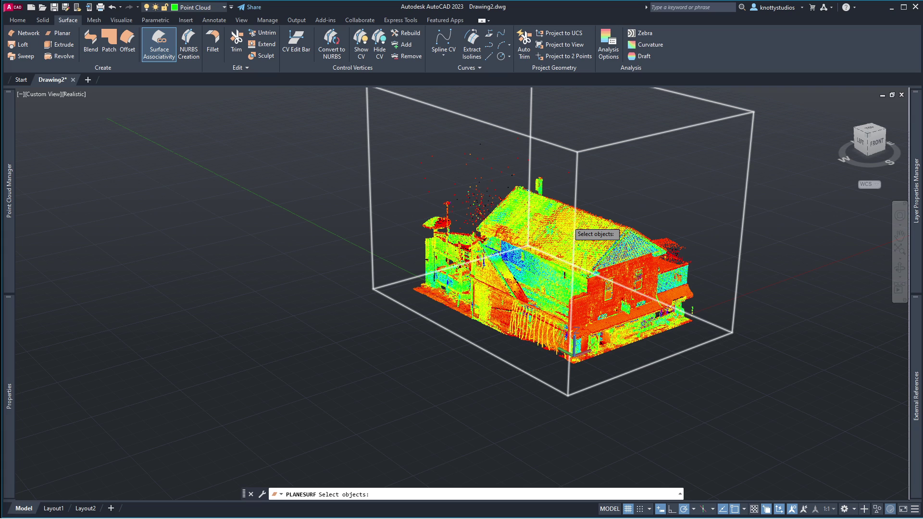
Step: Start a window selection around the point cloud, zoom the view, then cancel the selection
{"action": "left_click", "coordinate": [676, 113]}
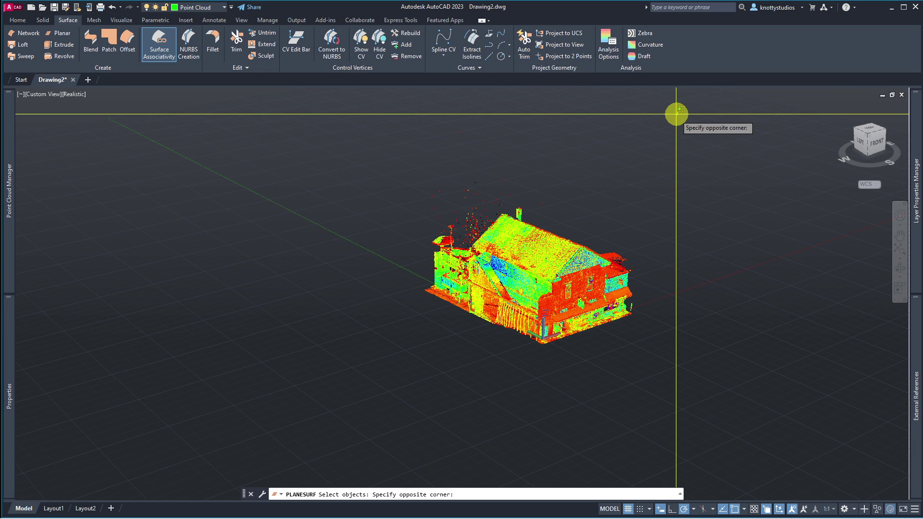
{"action": "scroll", "coordinate": [702, 102], "scroll_direction": "up", "scroll_amount": 4}
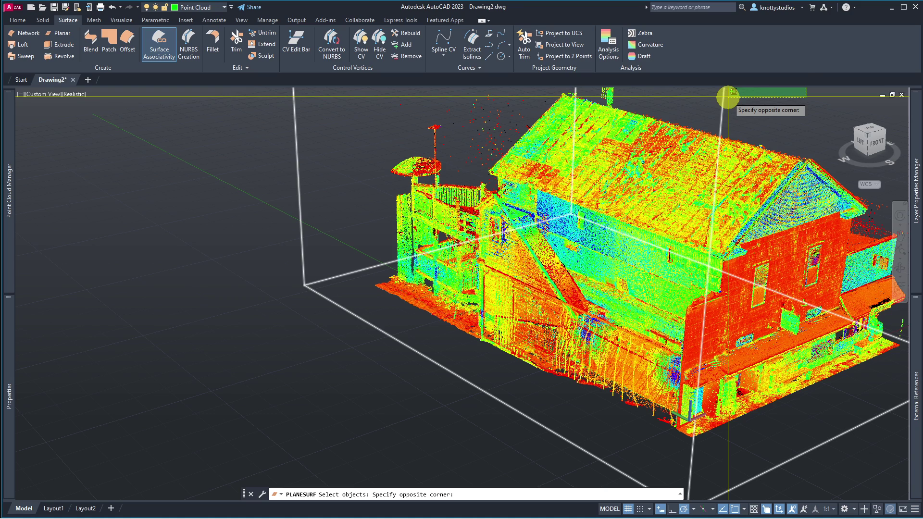
{"action": "scroll", "coordinate": [727, 97], "scroll_direction": "up", "scroll_amount": 2}
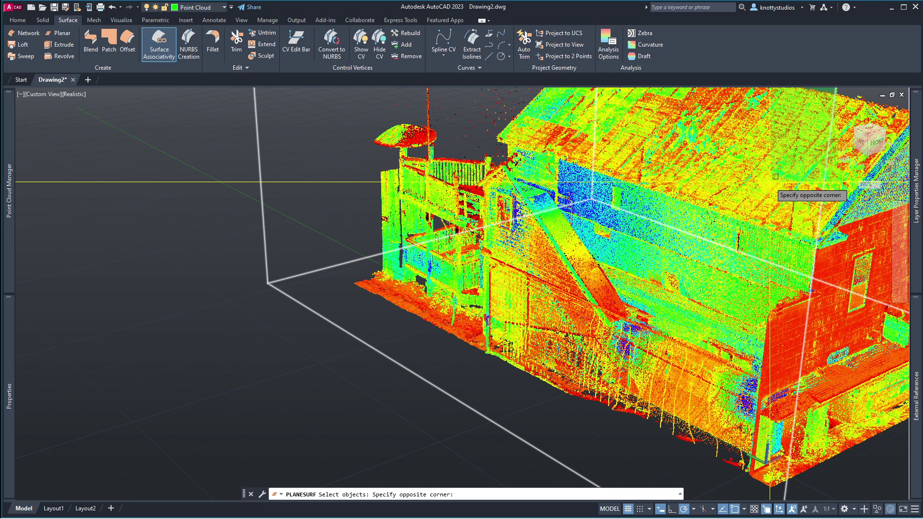
{"action": "scroll", "coordinate": [775, 177], "scroll_direction": "down", "scroll_amount": 5}
{"action": "key", "text": "Escape"}
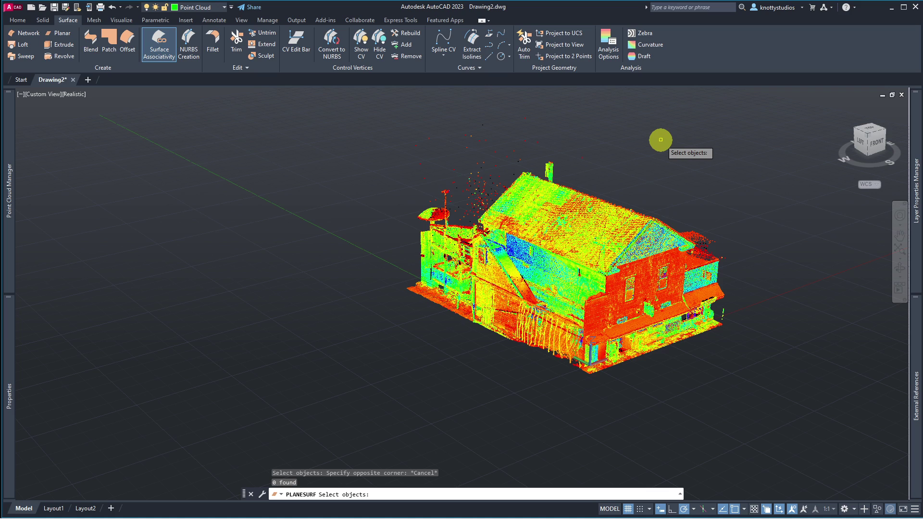